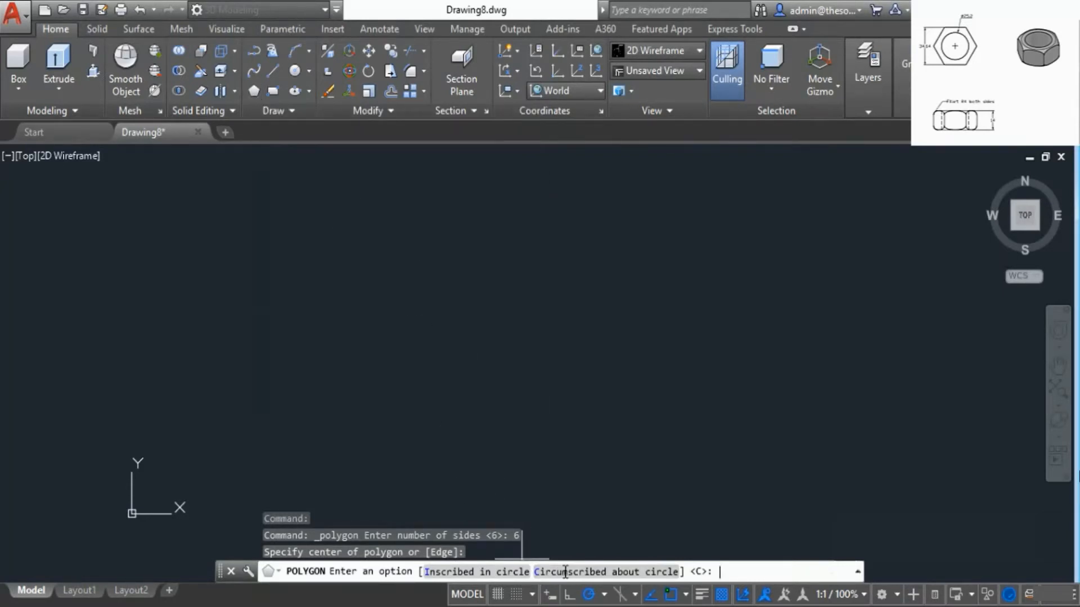
Draw the six-sided polygon circumscribed about a circle with a radius of 17.32.
{"action": "left_click", "coordinate": [566, 572]}
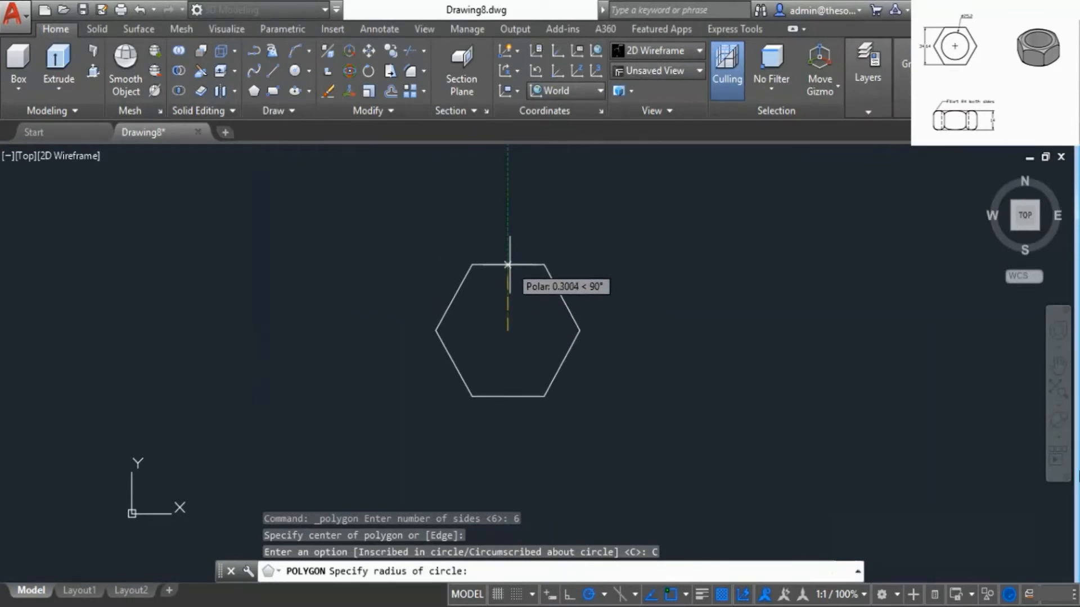
{"action": "type", "text": "17"}
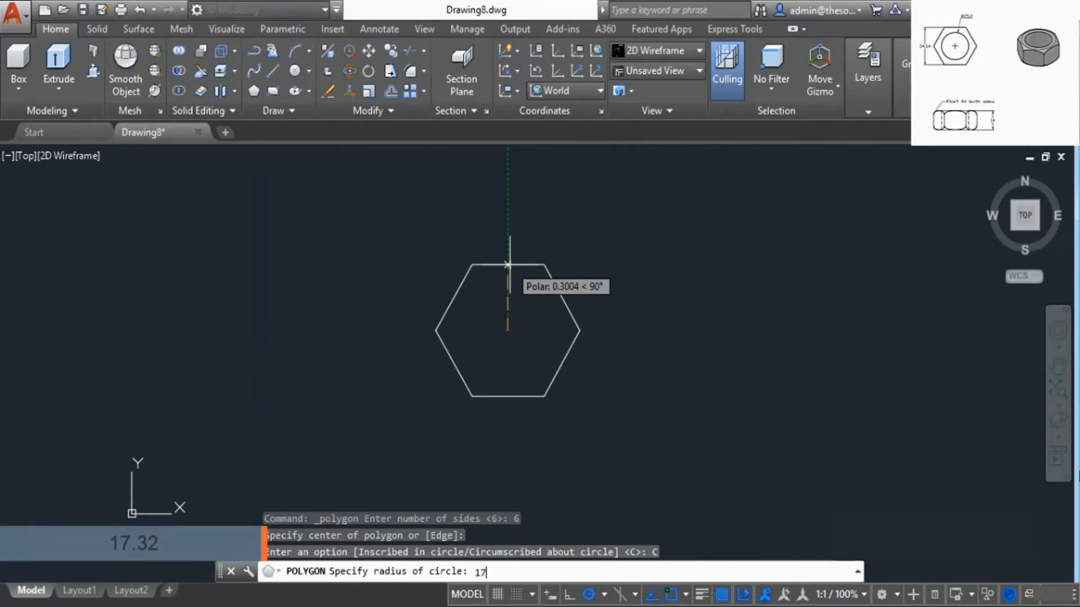
{"action": "type", "text": ".32"}
{"action": "key", "text": "Return"}
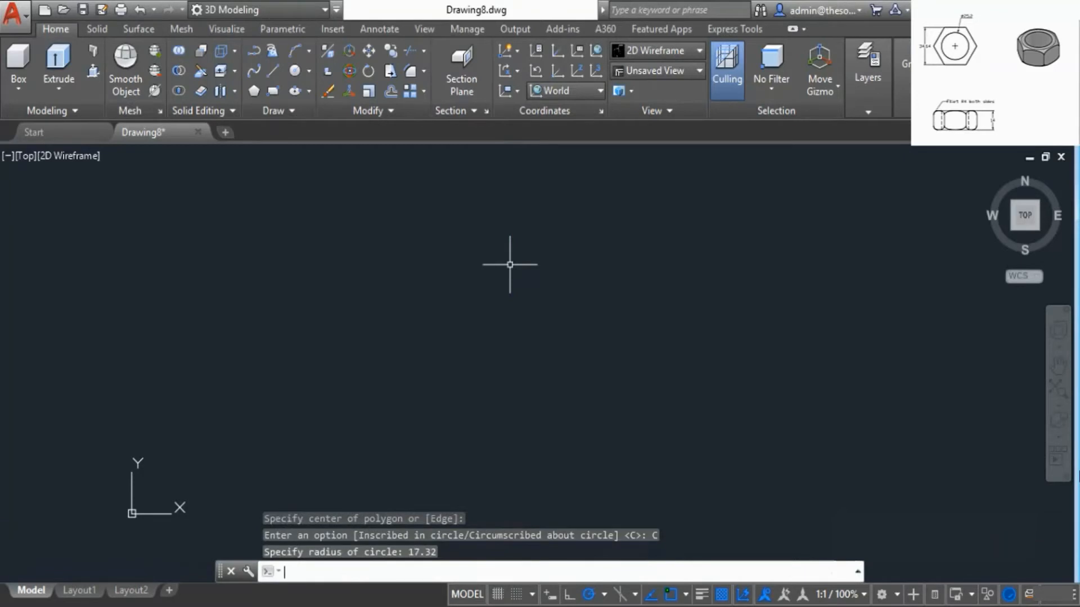
{"action": "scroll", "coordinate": [498, 279], "scroll_direction": "down", "scroll_amount": 5}
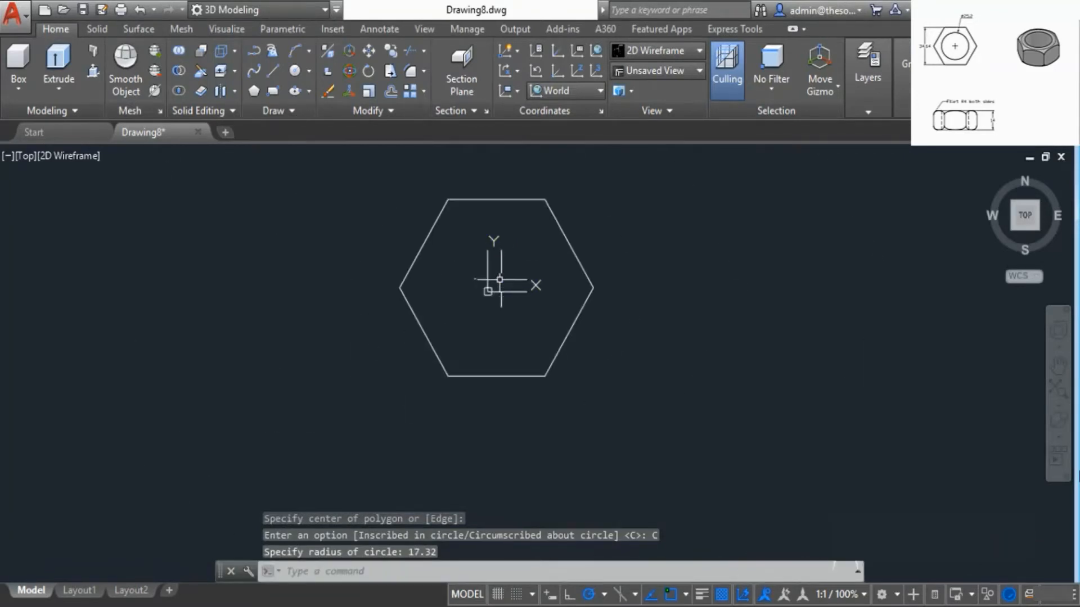
{"action": "middle_click_drag", "start_coordinate": [500, 279], "coordinate": [495, 318]}
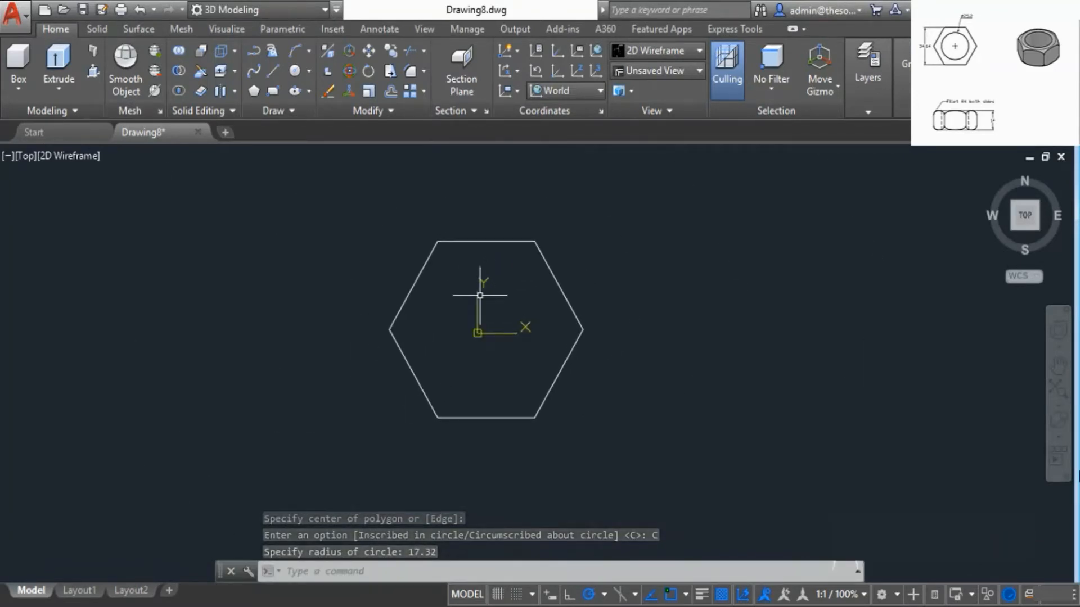
Draw a three-point circle passing through the corners of the hexagon.
{"action": "left_click", "coordinate": [311, 72]}
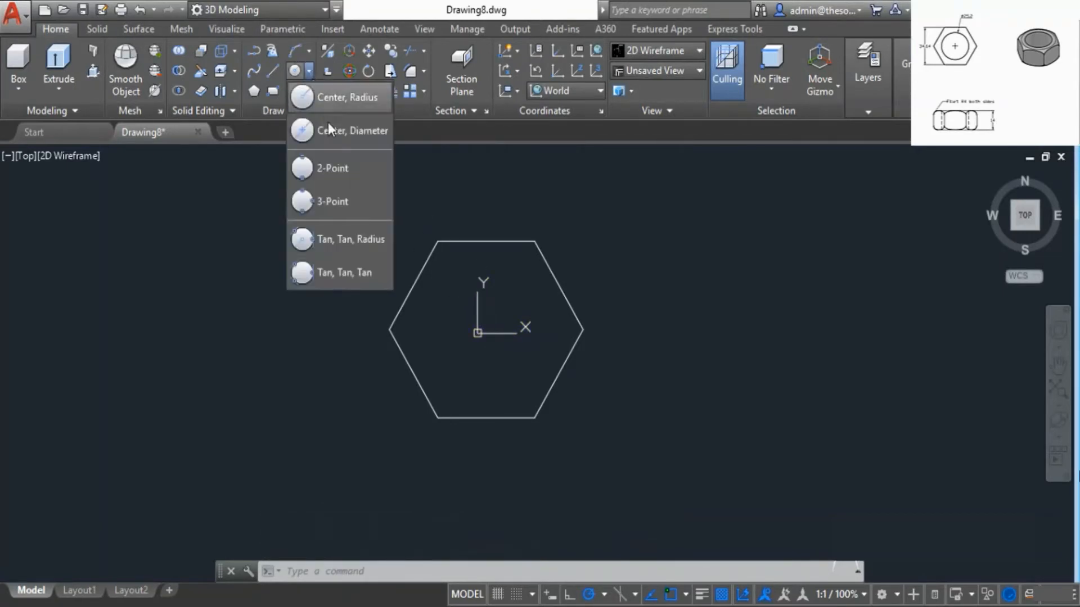
{"action": "left_click", "coordinate": [353, 200]}
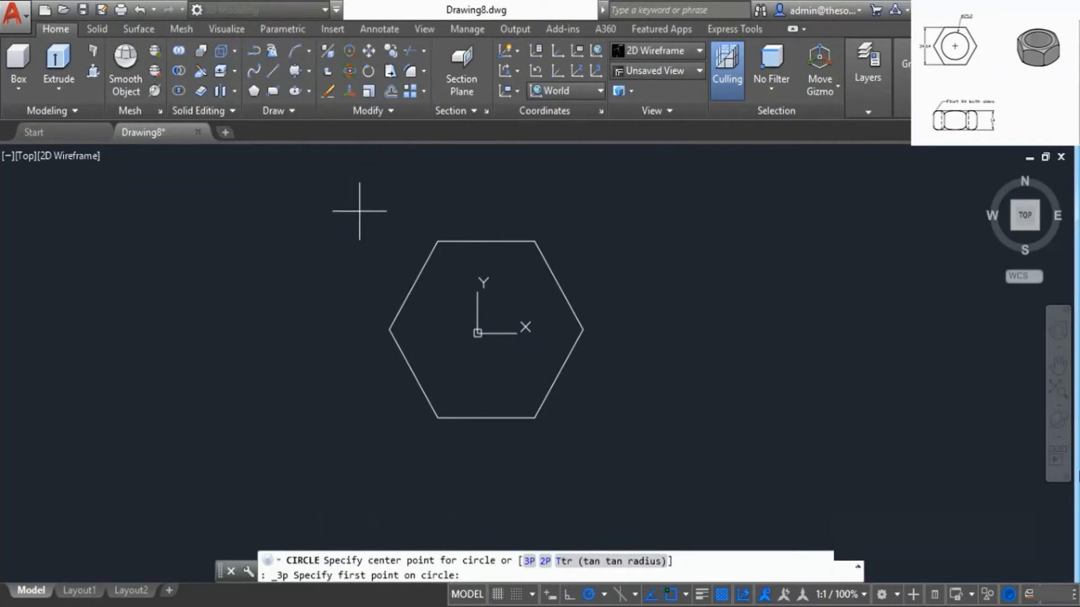
{"action": "left_click", "coordinate": [435, 239]}
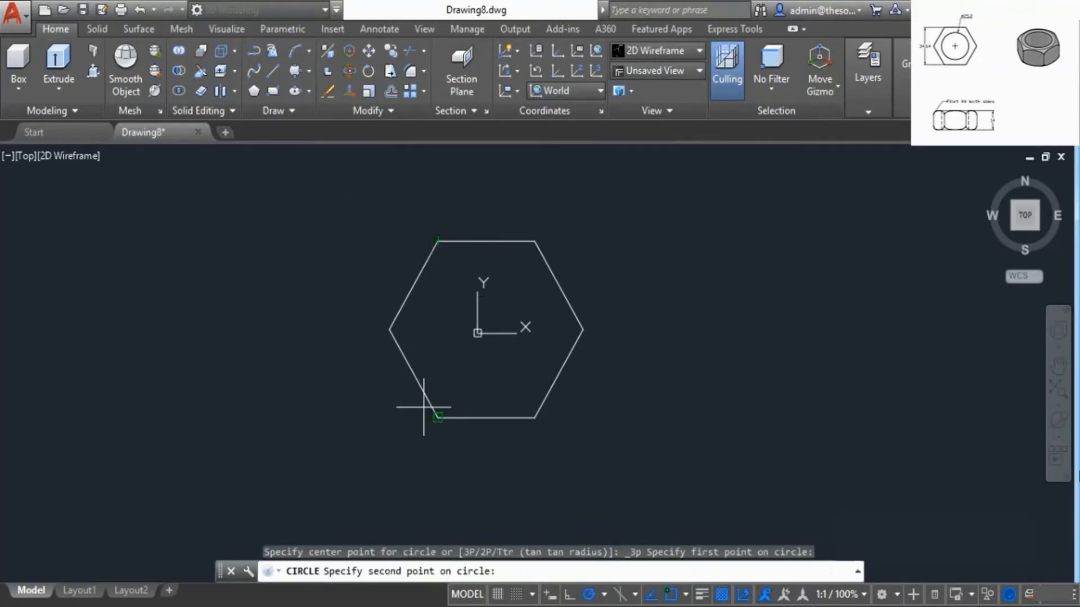
{"action": "left_click", "coordinate": [437, 418]}
{"action": "left_click", "coordinate": [582, 330]}
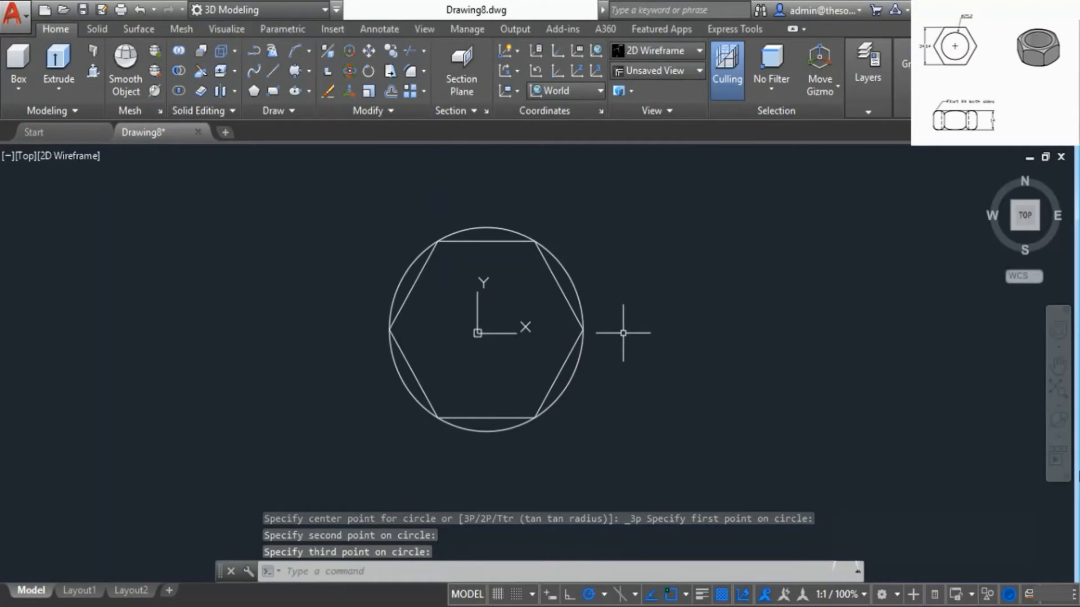
Draw a circle with a diameter of 25.2 centred on the hexagon.
{"action": "left_click", "coordinate": [310, 71]}
{"action": "left_click", "coordinate": [316, 95]}
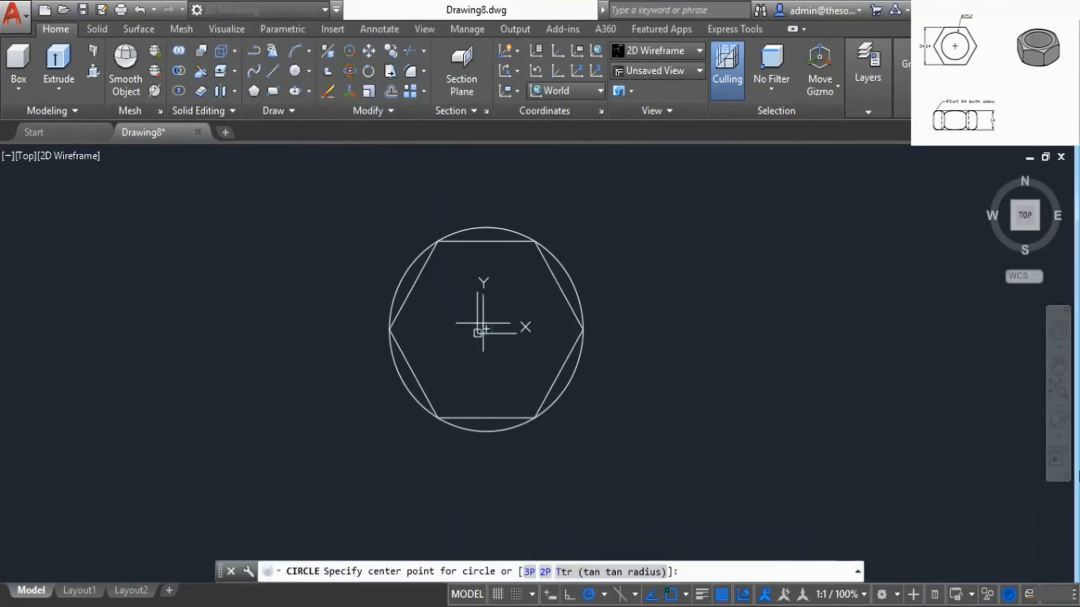
{"action": "left_click", "coordinate": [486, 330]}
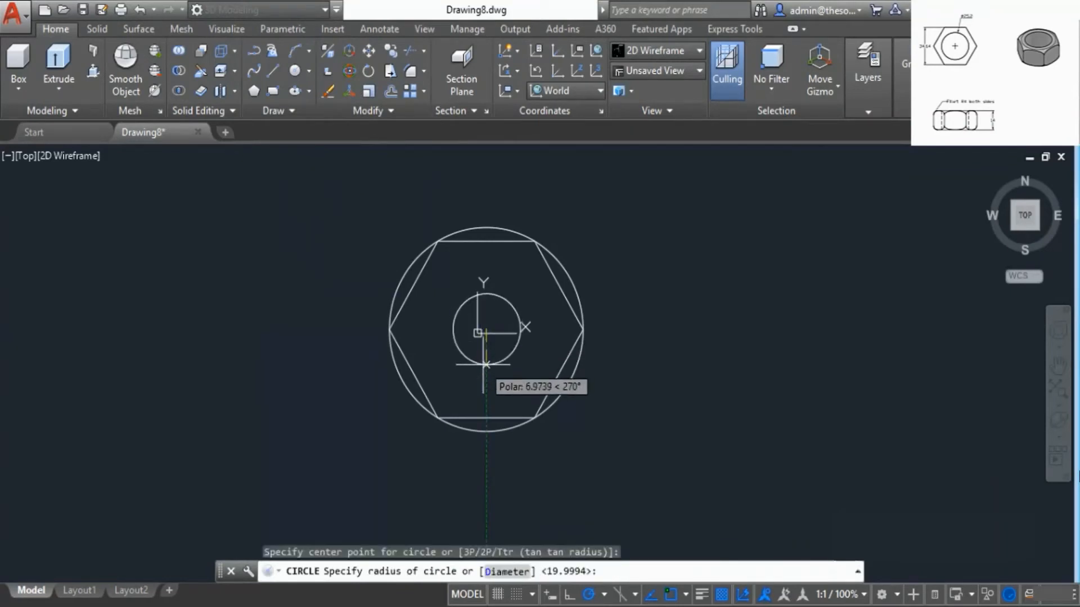
{"action": "type", "text": "2"}
{"action": "key", "text": "BackSpace"}
{"action": "left_click", "coordinate": [511, 576]}
{"action": "type", "text": "25.2"}
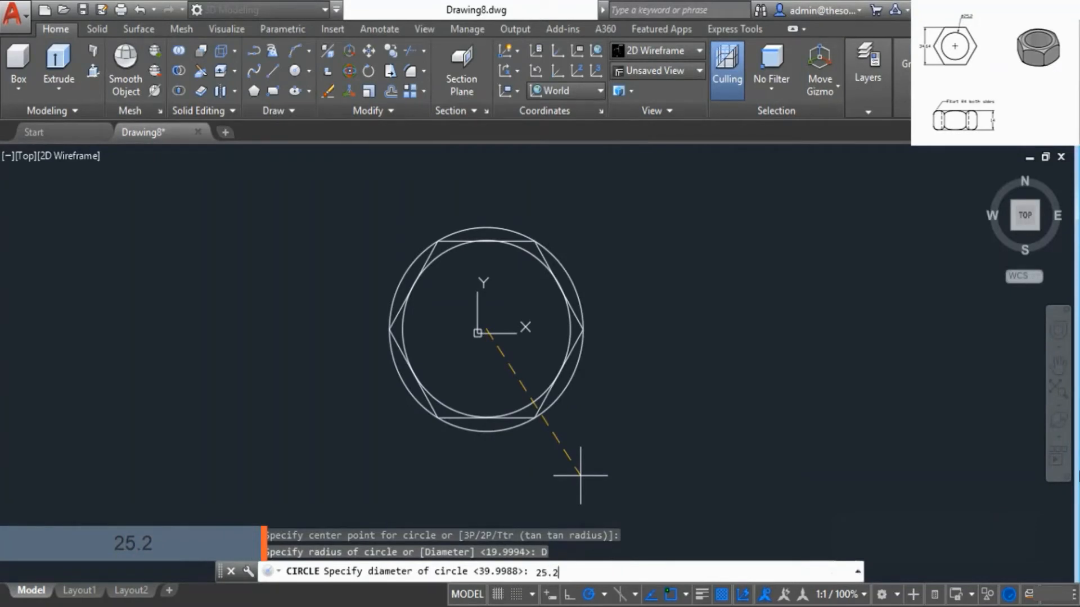
{"action": "key", "text": "Return"}
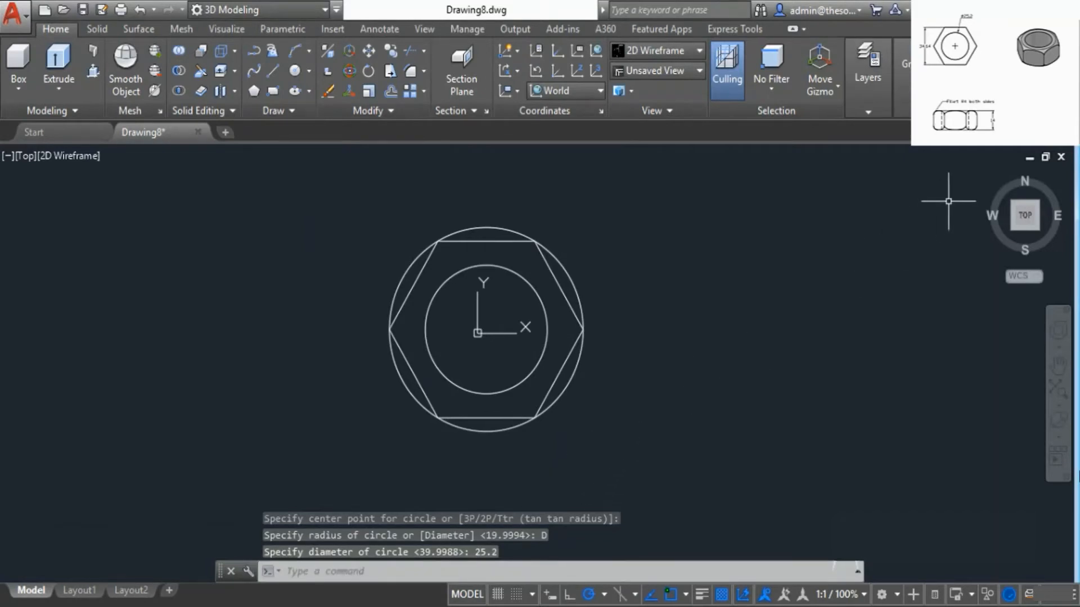
Switch to an isometric view and extrude the outer circle around the hexagon by -14 as a solid.
{"action": "left_click", "coordinate": [987, 175]}
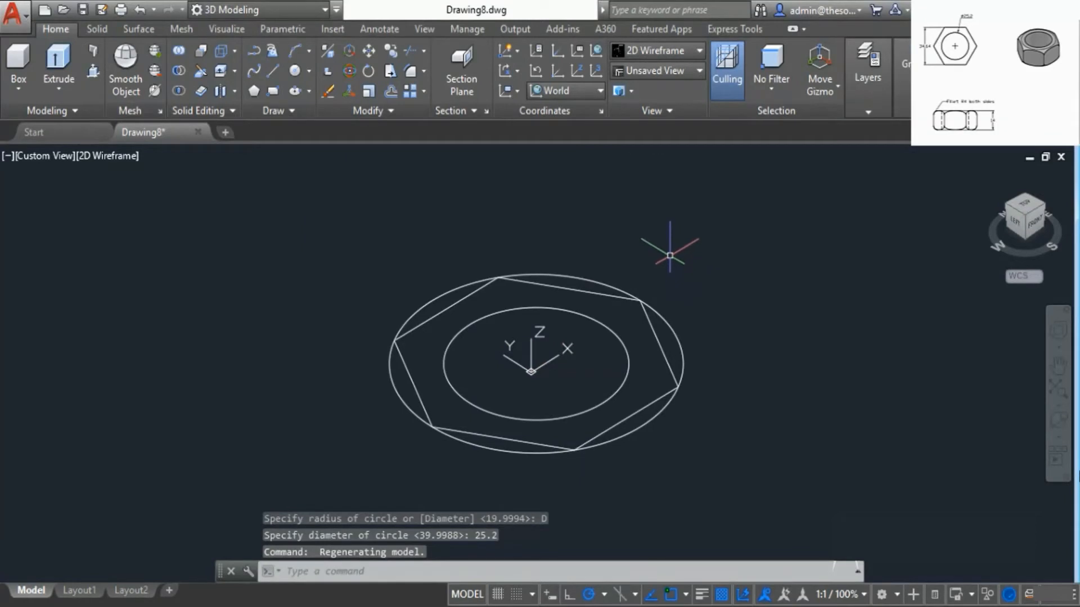
{"action": "left_click", "coordinate": [59, 61]}
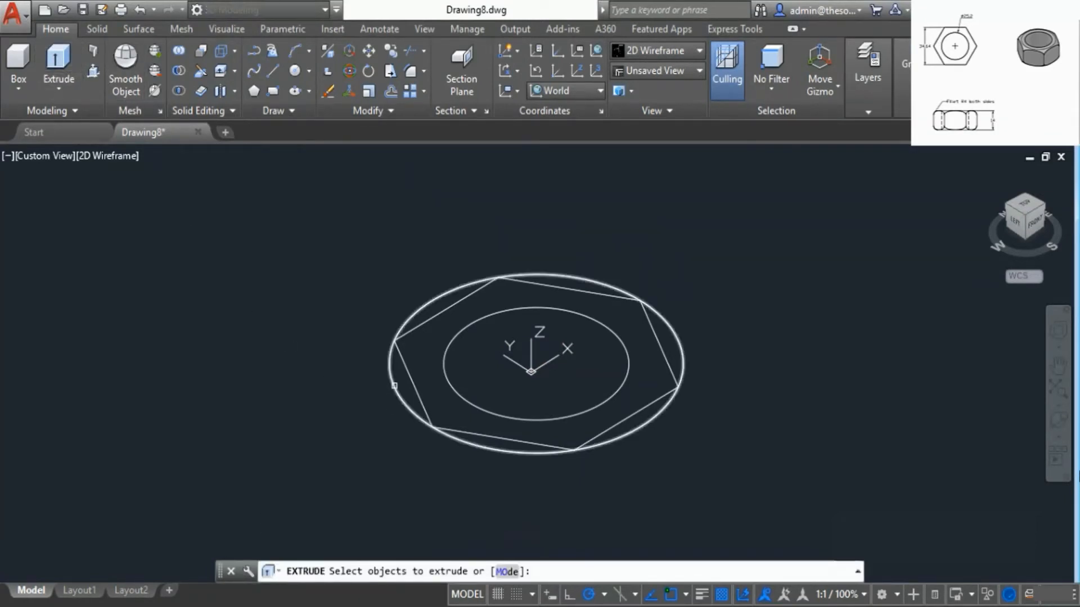
{"action": "left_click", "coordinate": [392, 387]}
{"action": "right_click", "coordinate": [334, 352]}
{"action": "left_click", "coordinate": [343, 362]}
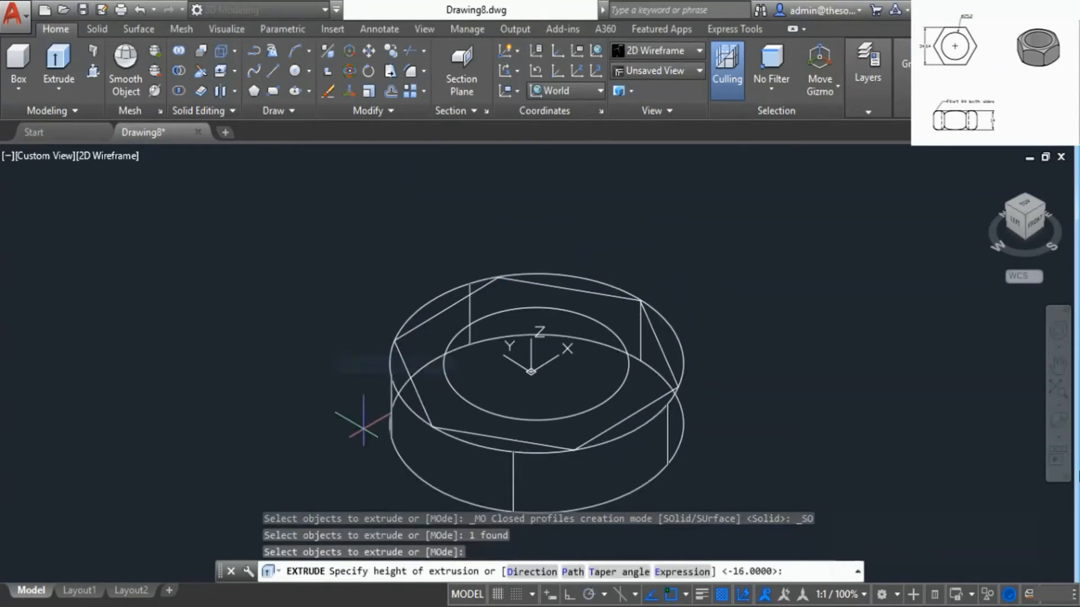
{"action": "middle_click_drag", "start_coordinate": [503, 439], "coordinate": [457, 327]}
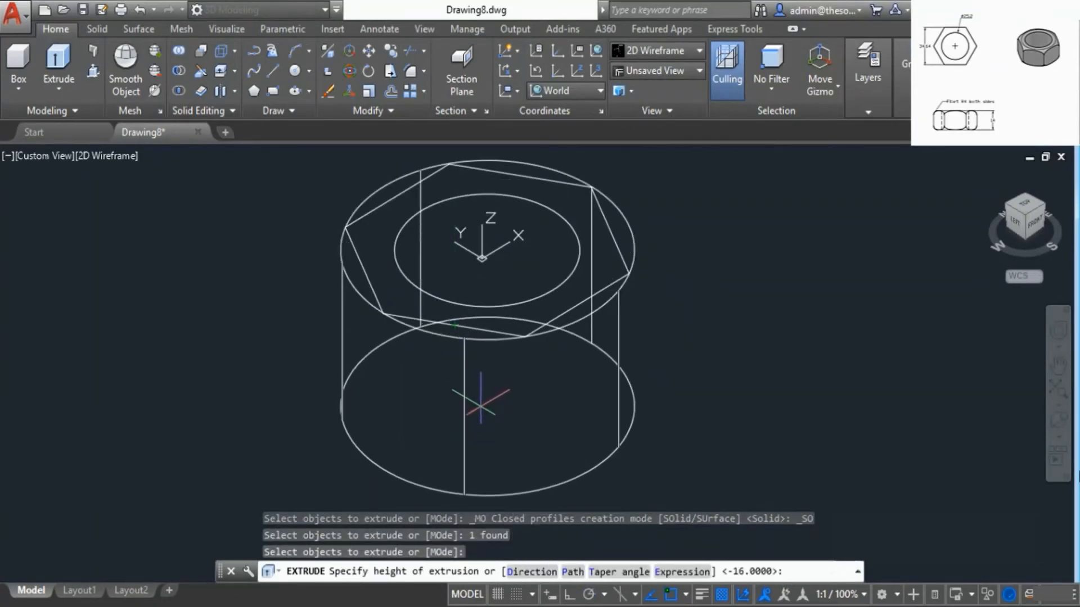
{"action": "type", "text": "-14"}
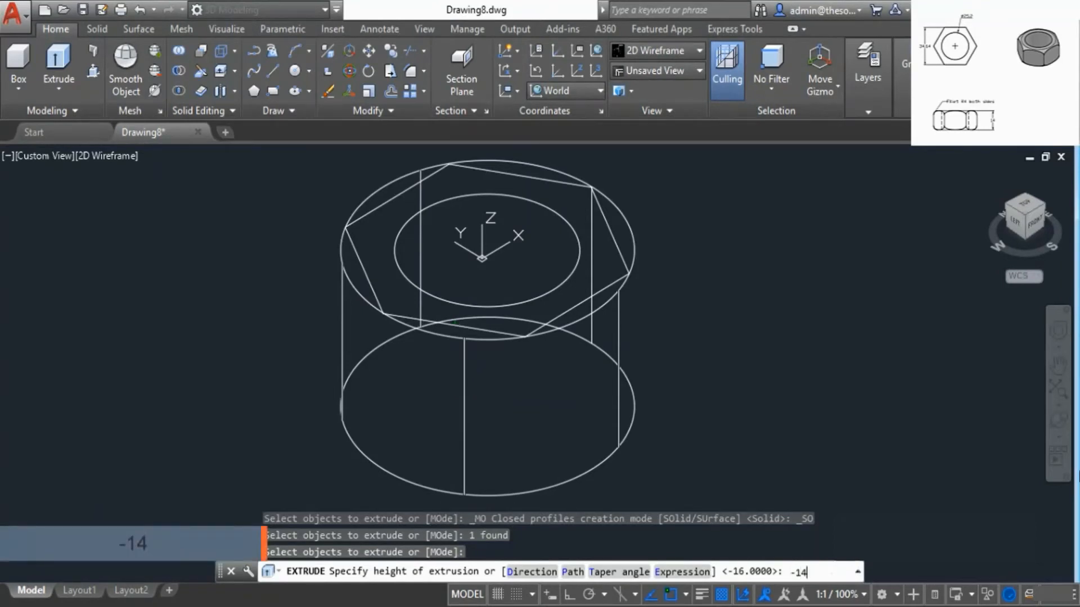
{"action": "key", "text": "Return"}
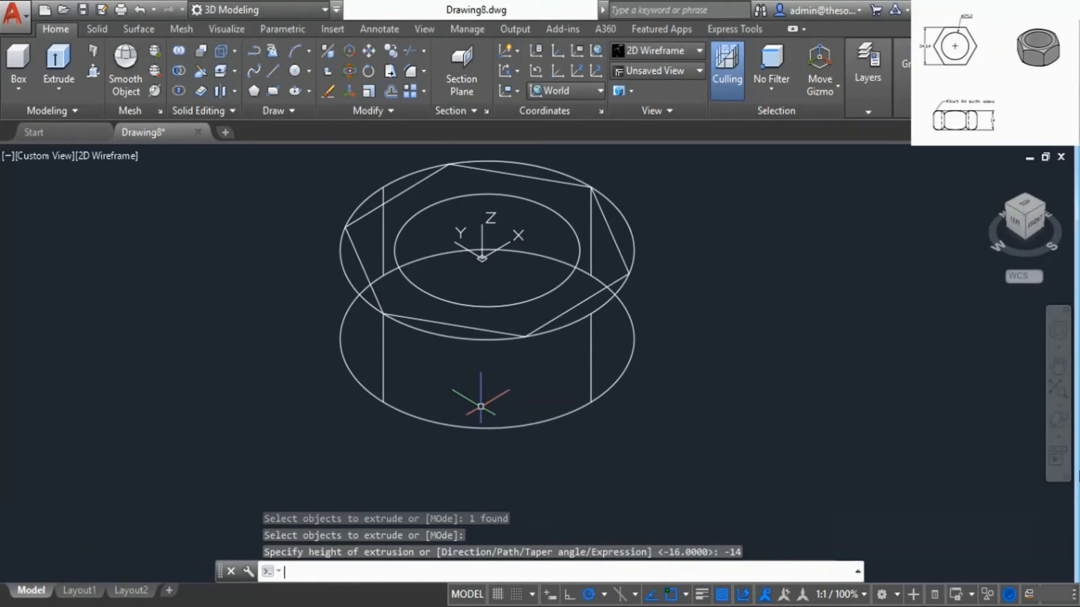
Fillet the upper and lower circular edges of the extruded cylinder with a radius of 4.
{"action": "middle_click_drag", "start_coordinate": [486, 388], "coordinate": [473, 417]}
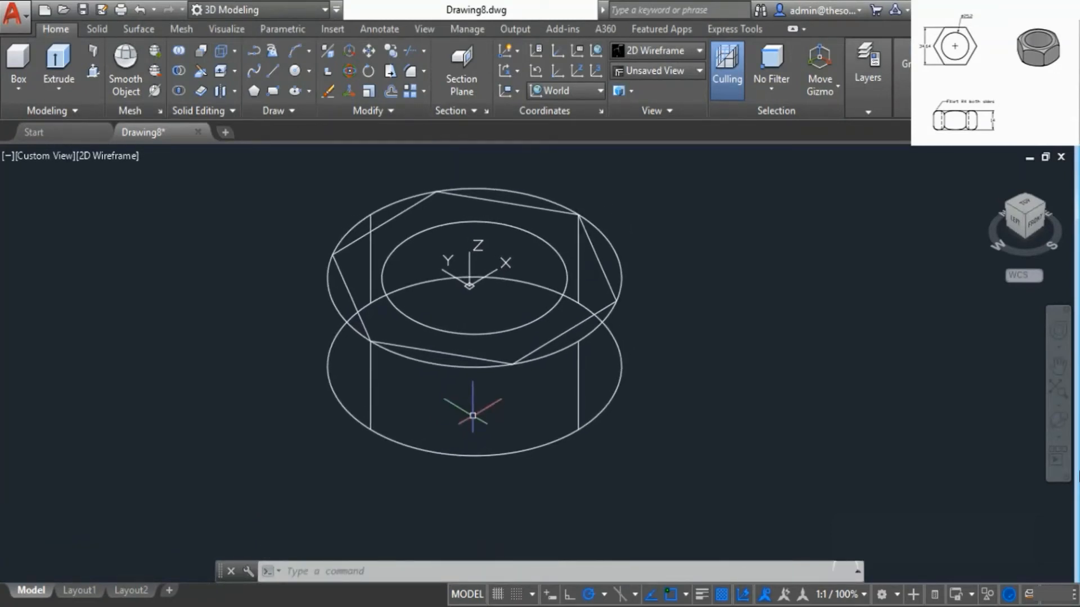
{"action": "left_click", "coordinate": [93, 28]}
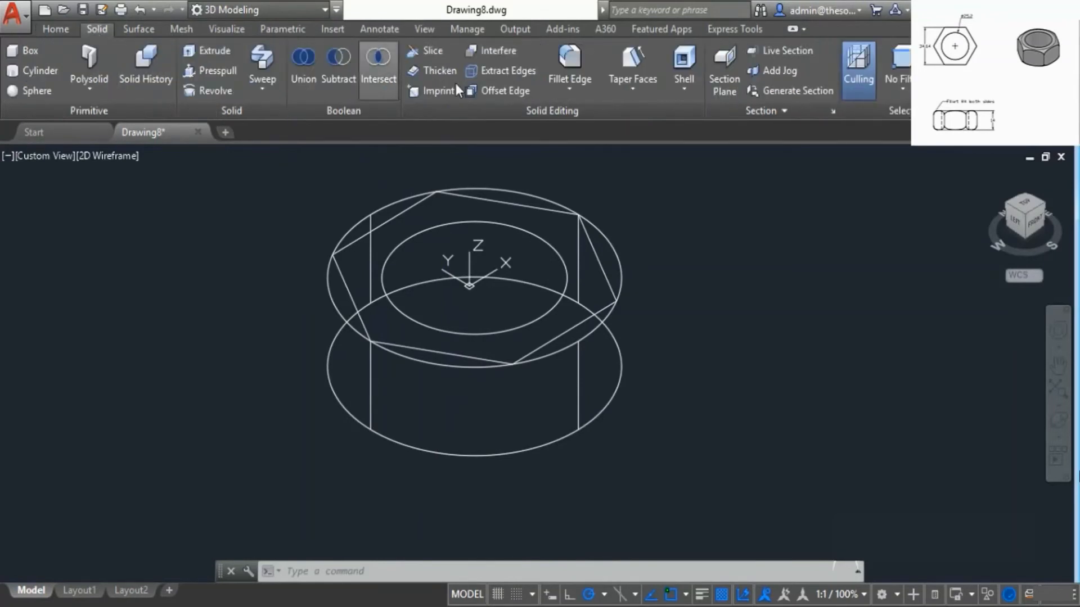
{"action": "left_click", "coordinate": [570, 65]}
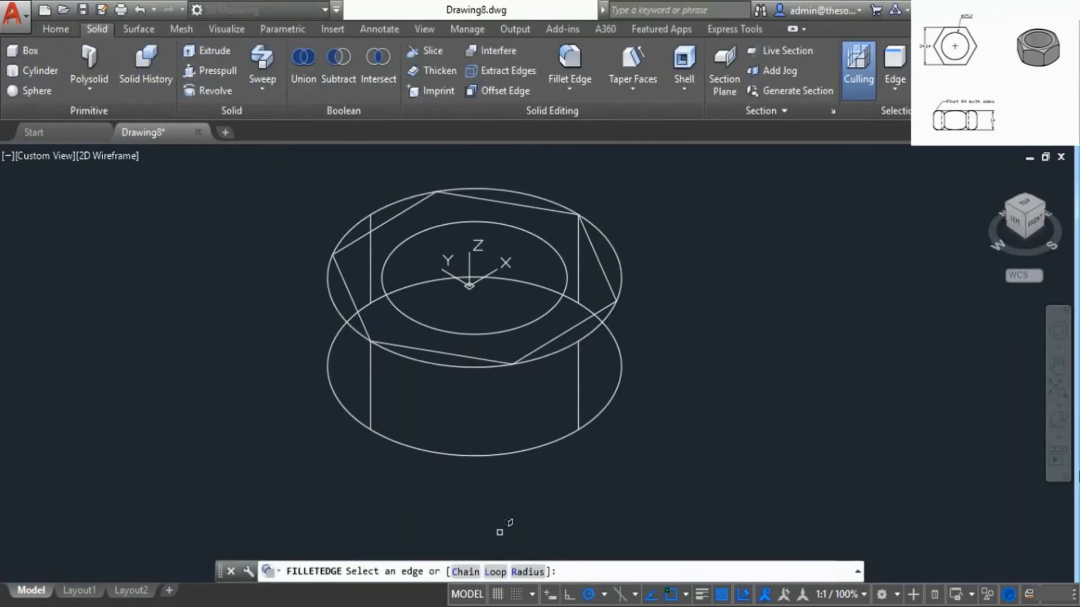
{"action": "left_click", "coordinate": [528, 572]}
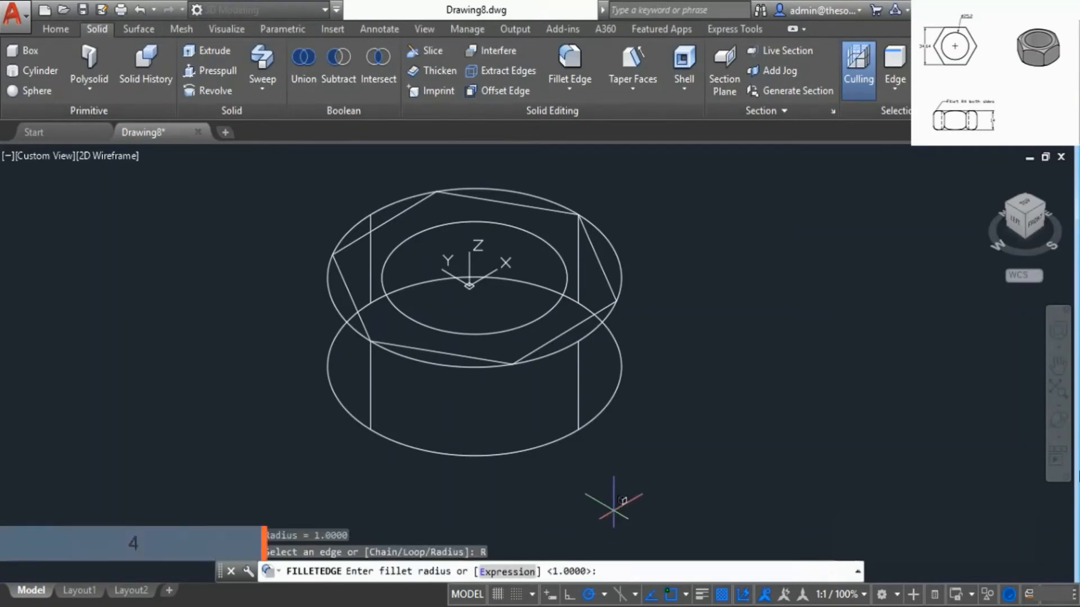
{"action": "type", "text": "4"}
{"action": "key", "text": "Return"}
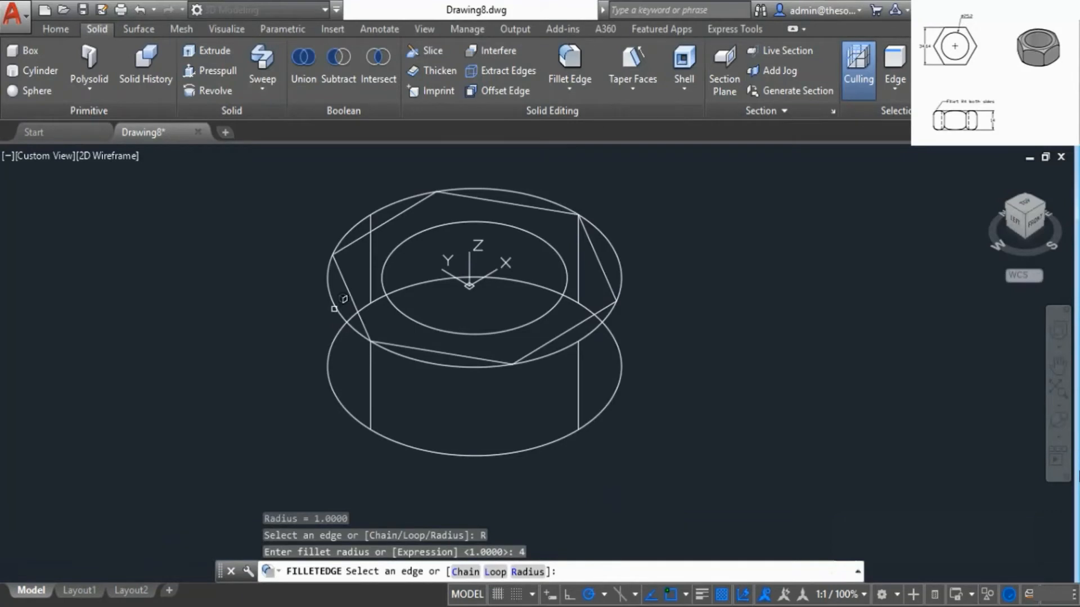
{"action": "left_click", "coordinate": [333, 304]}
{"action": "left_click", "coordinate": [328, 364]}
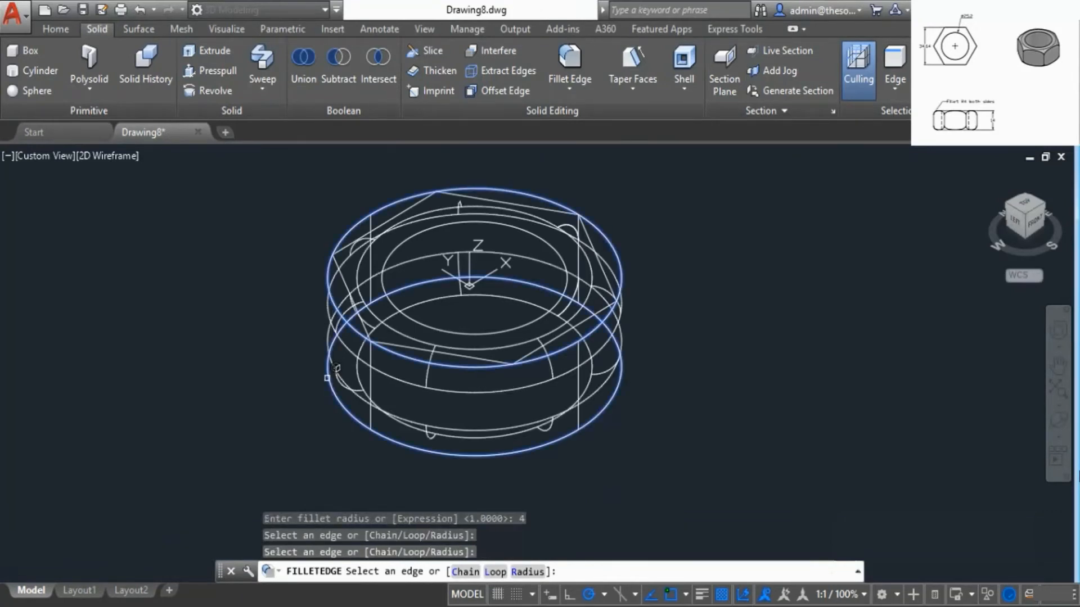
{"action": "key", "text": "Return"}
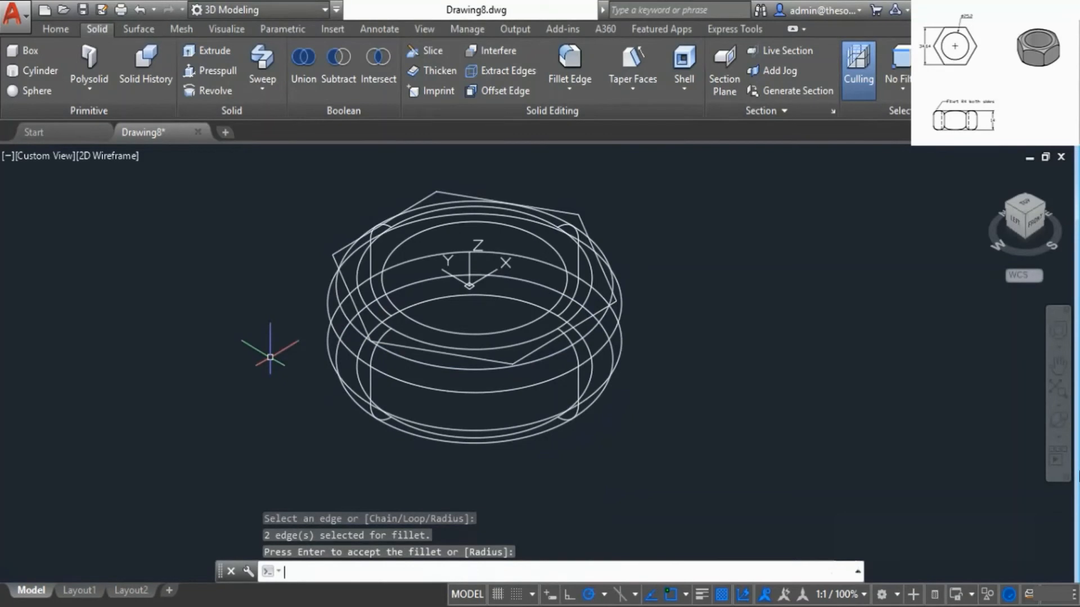
Set the visual style to Hidden to inspect the filleted cylinder.
{"action": "left_click", "coordinate": [52, 28]}
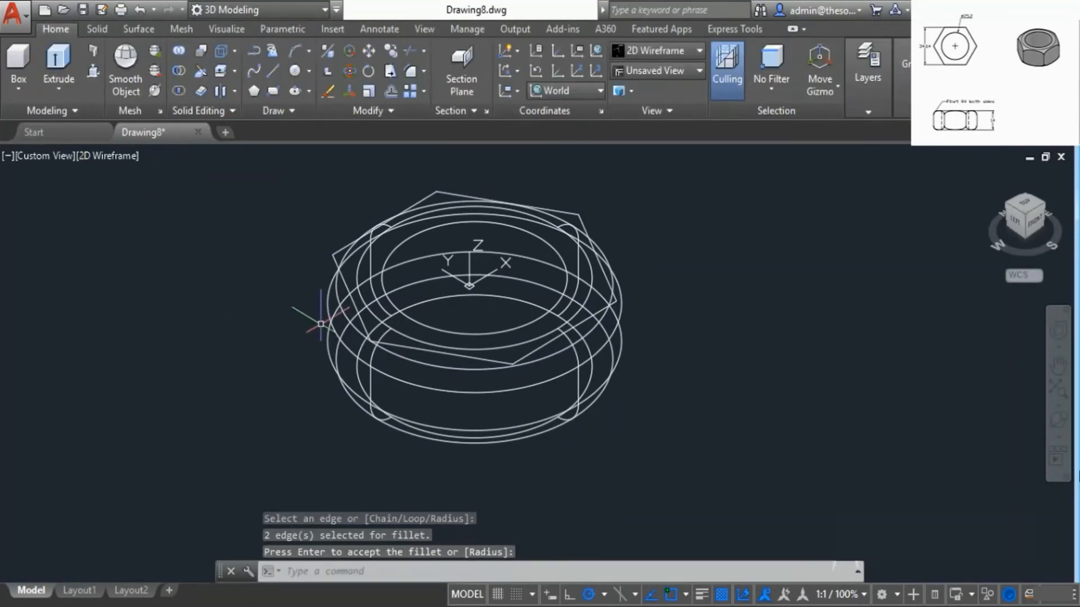
{"action": "left_click", "coordinate": [686, 52]}
{"action": "left_click", "coordinate": [767, 93]}
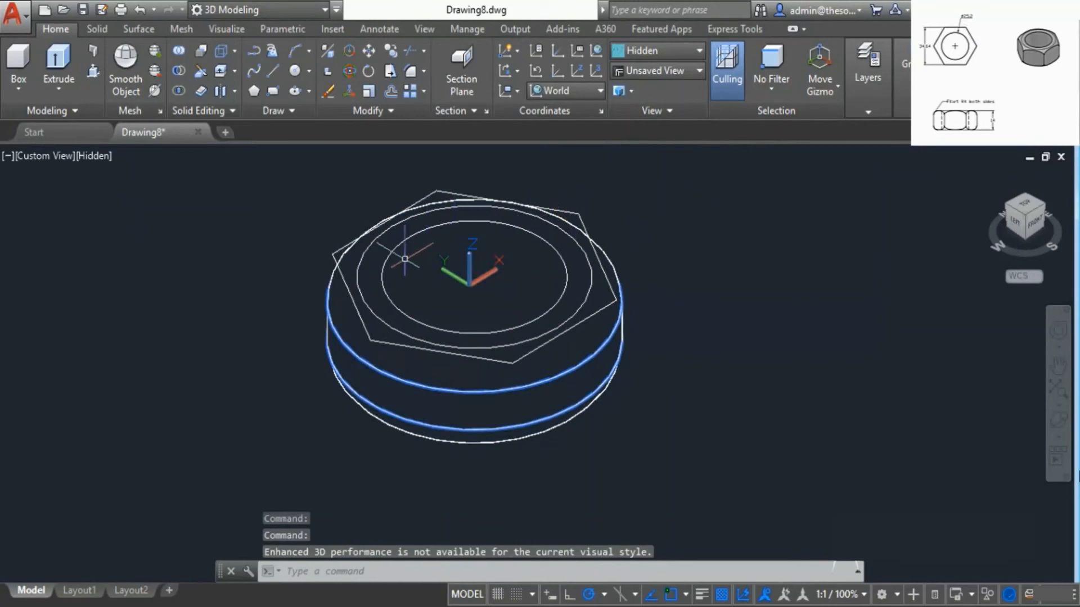
{"action": "mouse_move", "coordinate": [405, 259]}
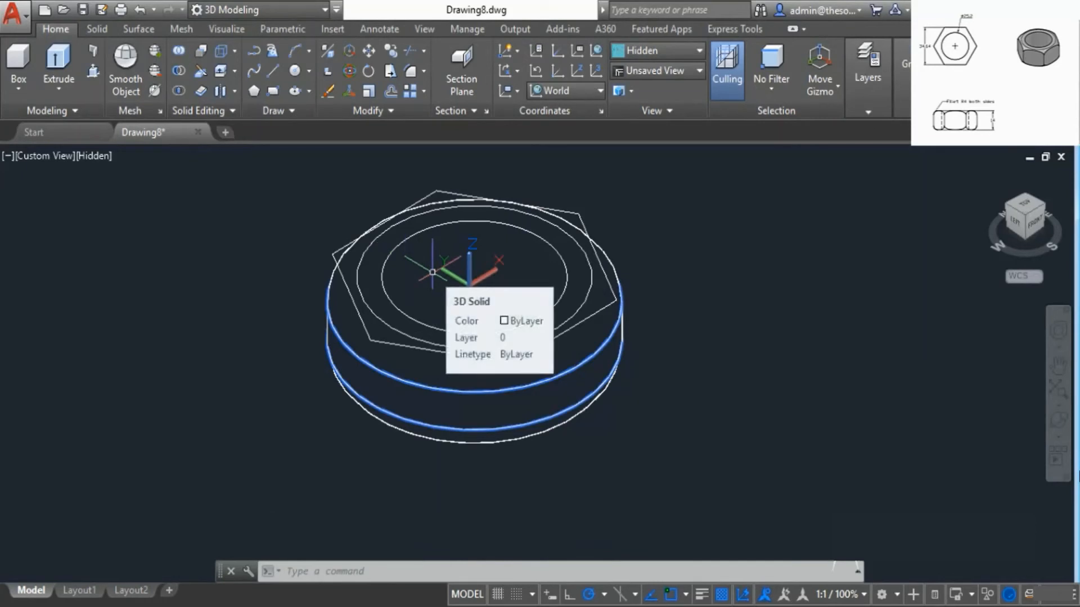
Extrude the hexagon downward as a solid, to a freely picked depth beyond the underside of the filleted cylinder.
{"action": "left_click", "coordinate": [59, 62]}
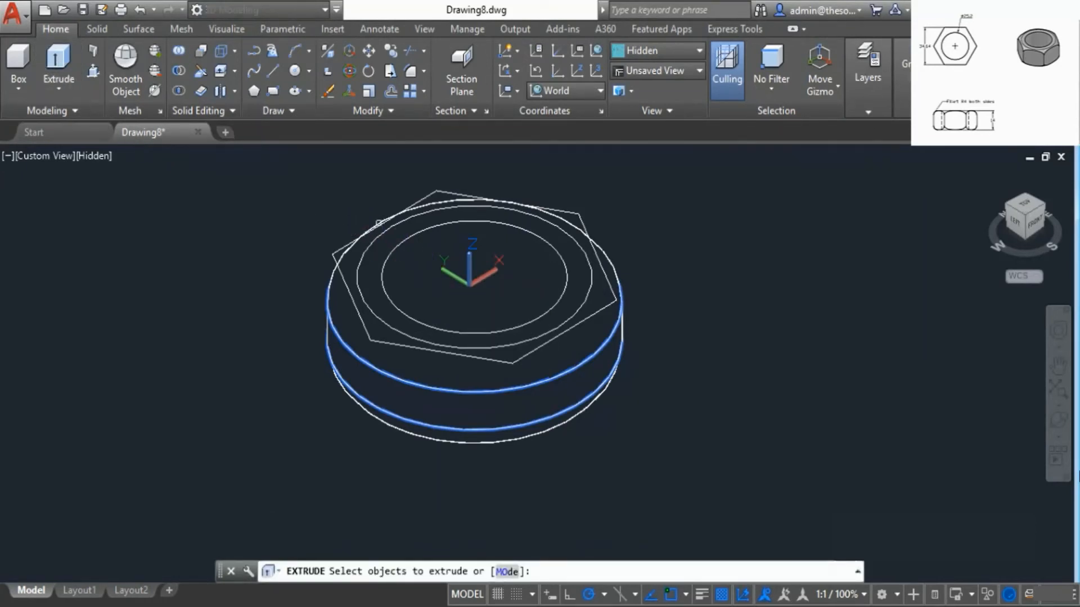
{"action": "left_click", "coordinate": [432, 191]}
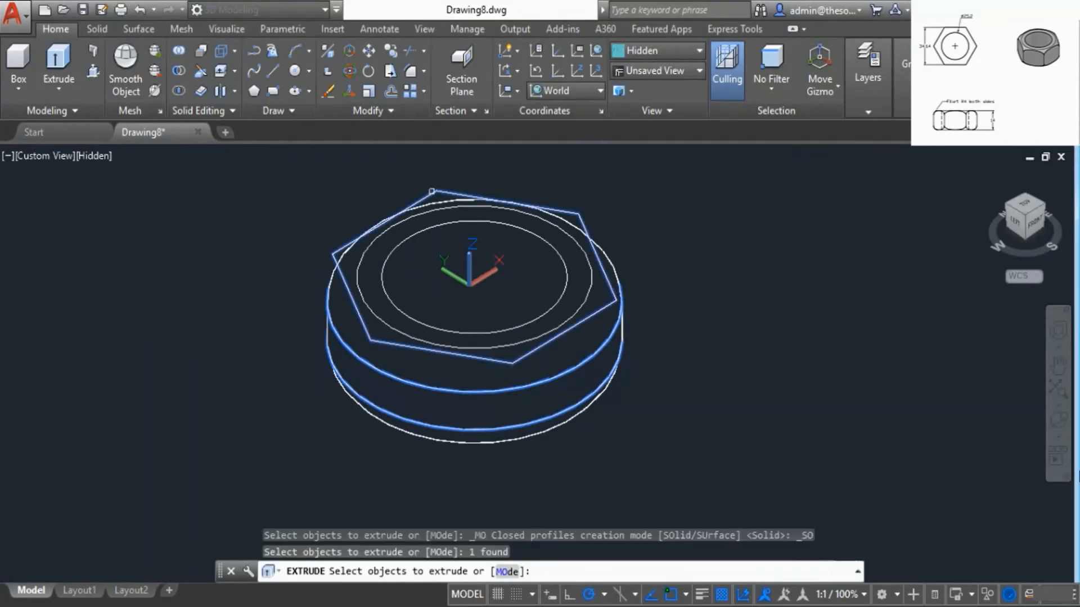
{"action": "right_click", "coordinate": [272, 204]}
{"action": "left_click", "coordinate": [287, 216]}
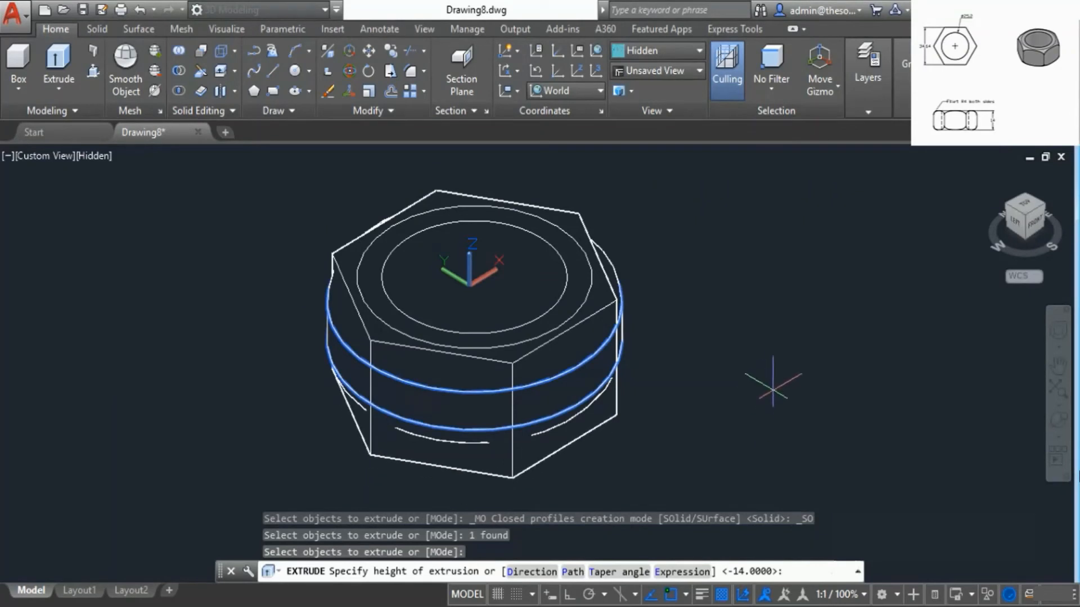
{"action": "left_click", "coordinate": [769, 408]}
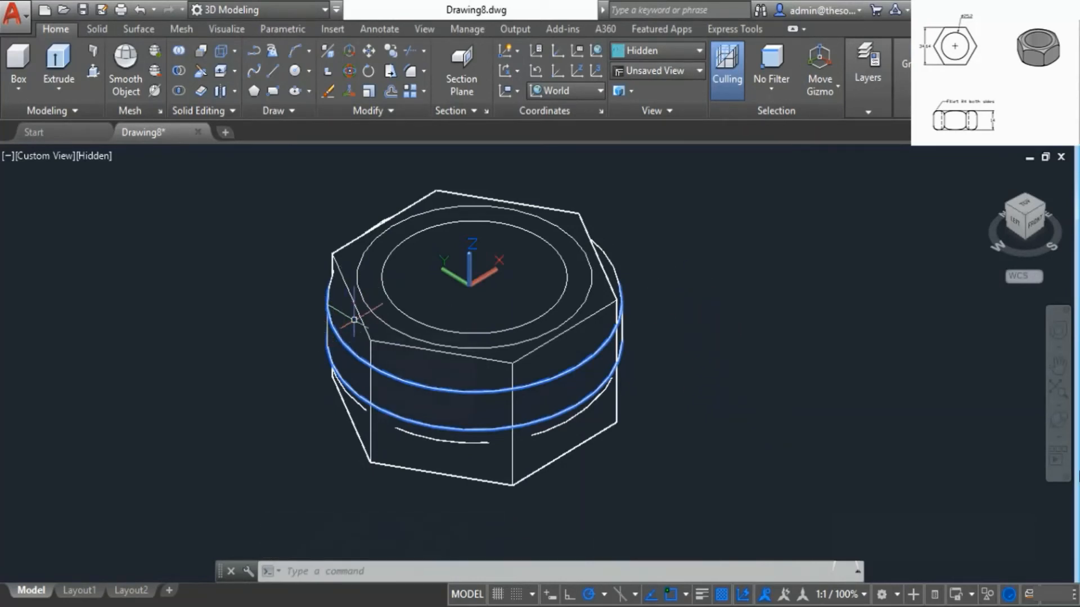
Set the visual style to Shaded to display the overlapping hexagonal and filleted solids.
{"action": "mouse_move", "coordinate": [354, 319]}
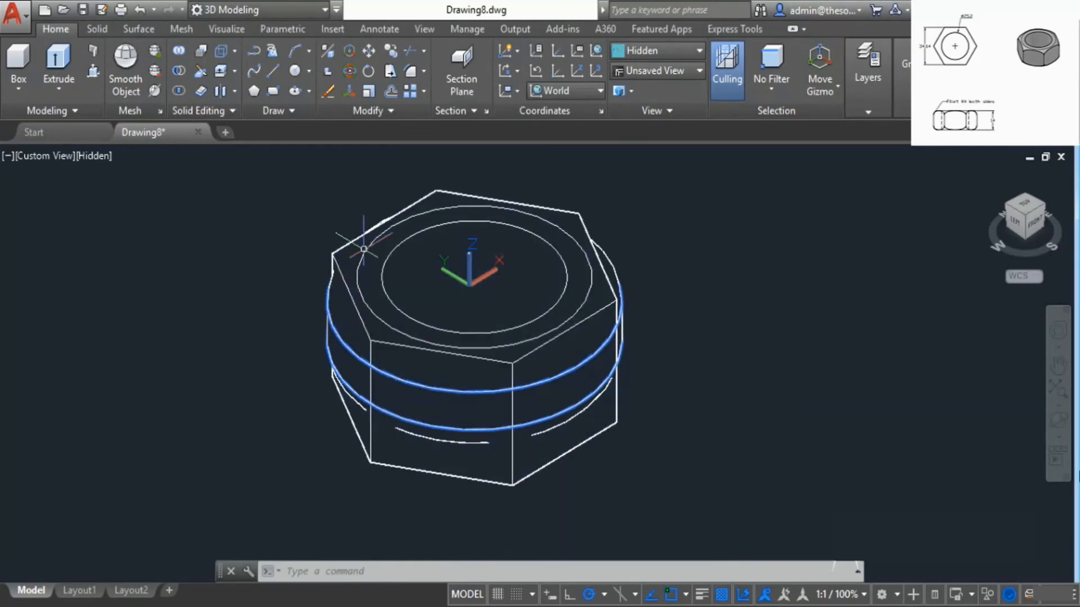
{"action": "left_click", "coordinate": [652, 49]}
{"action": "left_click", "coordinate": [658, 133]}
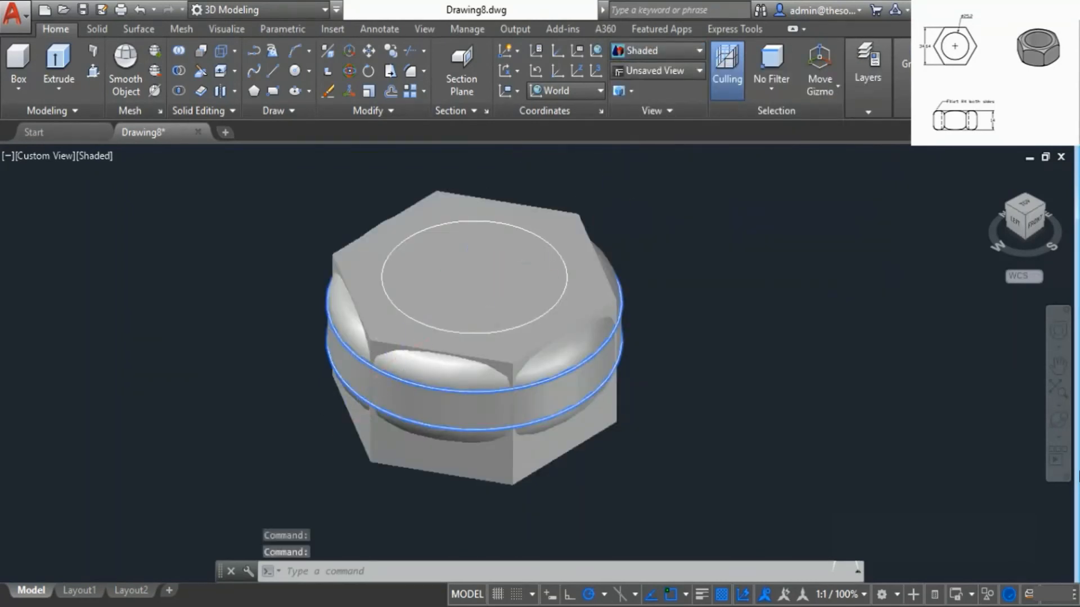
Intersect the hexagonal solid with the filleted cylinder to form the nut body with rounded corners on both sides.
{"action": "scroll", "coordinate": [347, 426], "scroll_direction": "up", "scroll_amount": 3}
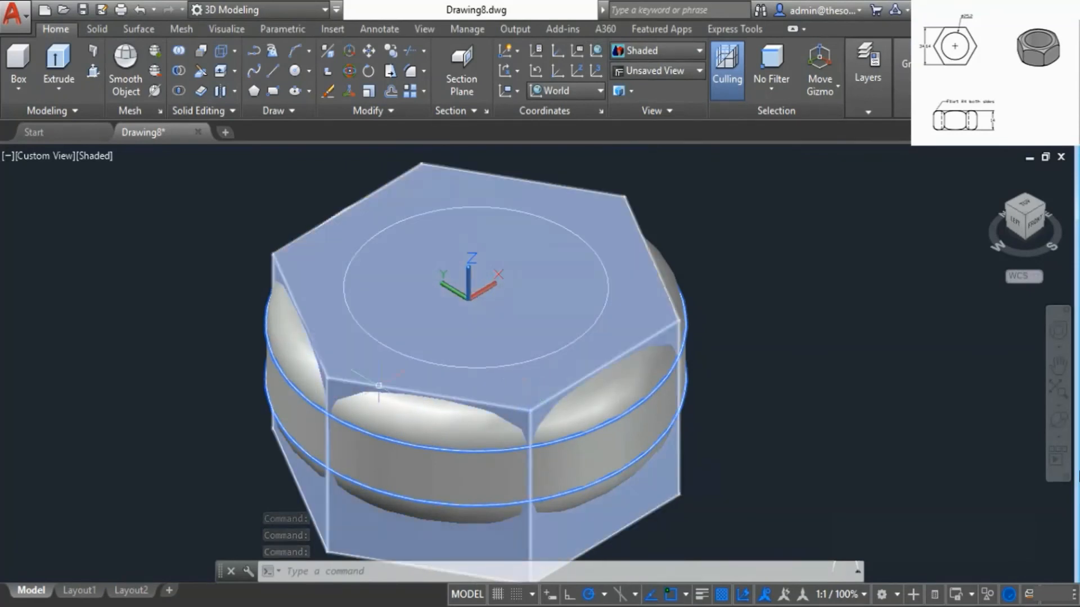
{"action": "scroll", "coordinate": [379, 385], "scroll_direction": "down", "scroll_amount": 1}
{"action": "scroll", "coordinate": [407, 404], "scroll_direction": "down", "scroll_amount": 2}
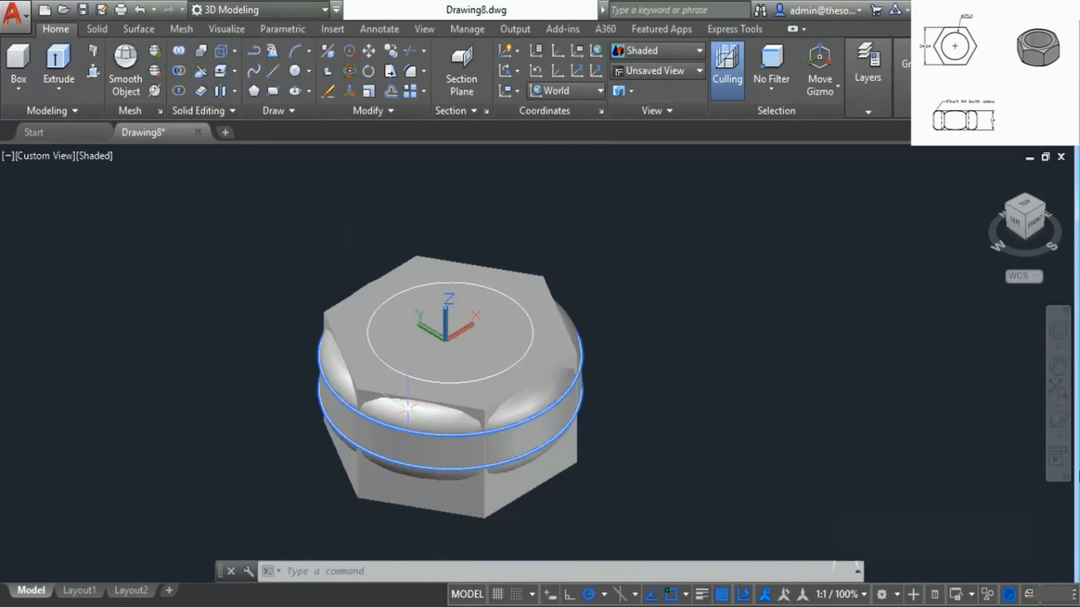
{"action": "left_click", "coordinate": [181, 92]}
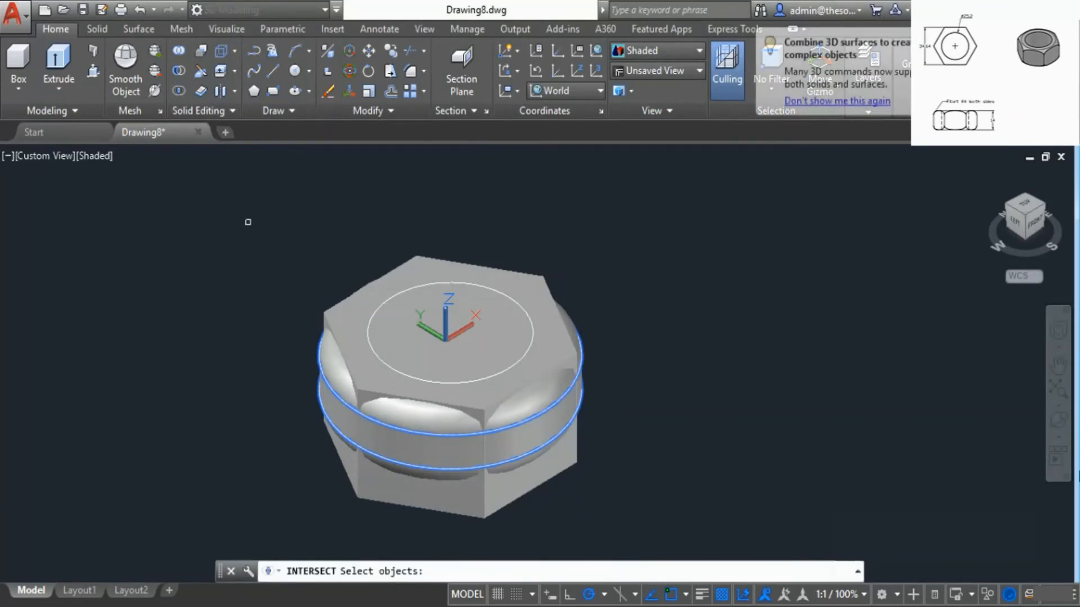
{"action": "left_click", "coordinate": [330, 309]}
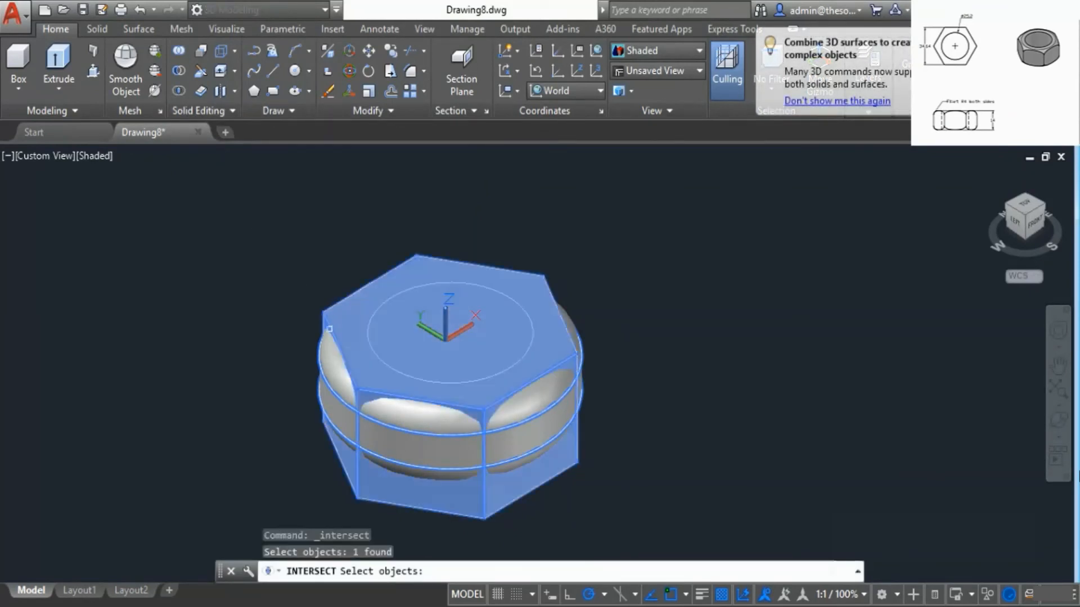
{"action": "left_click", "coordinate": [329, 368]}
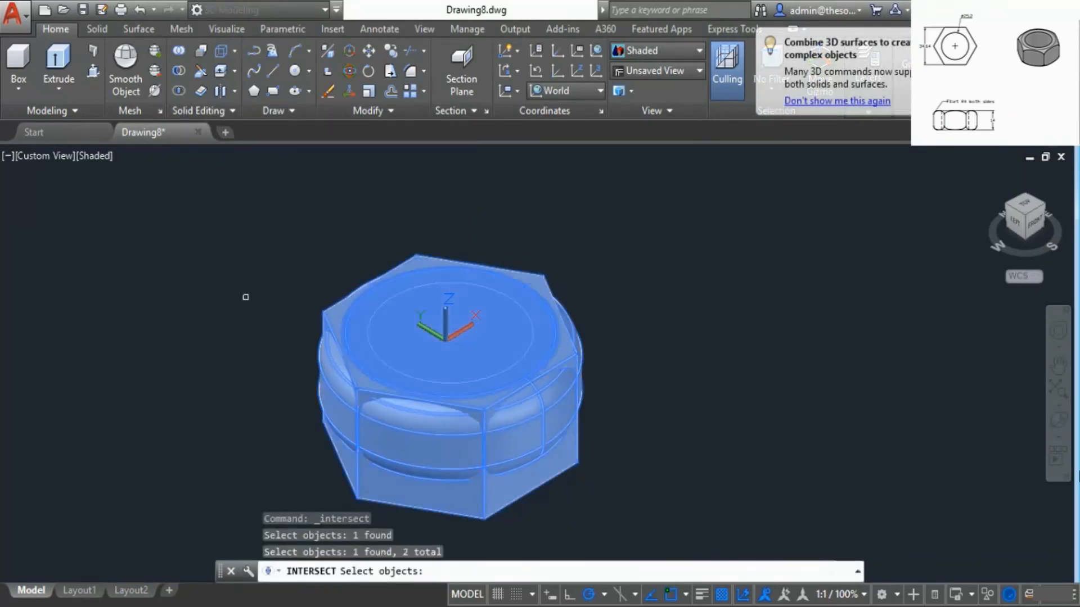
{"action": "key", "text": "Return"}
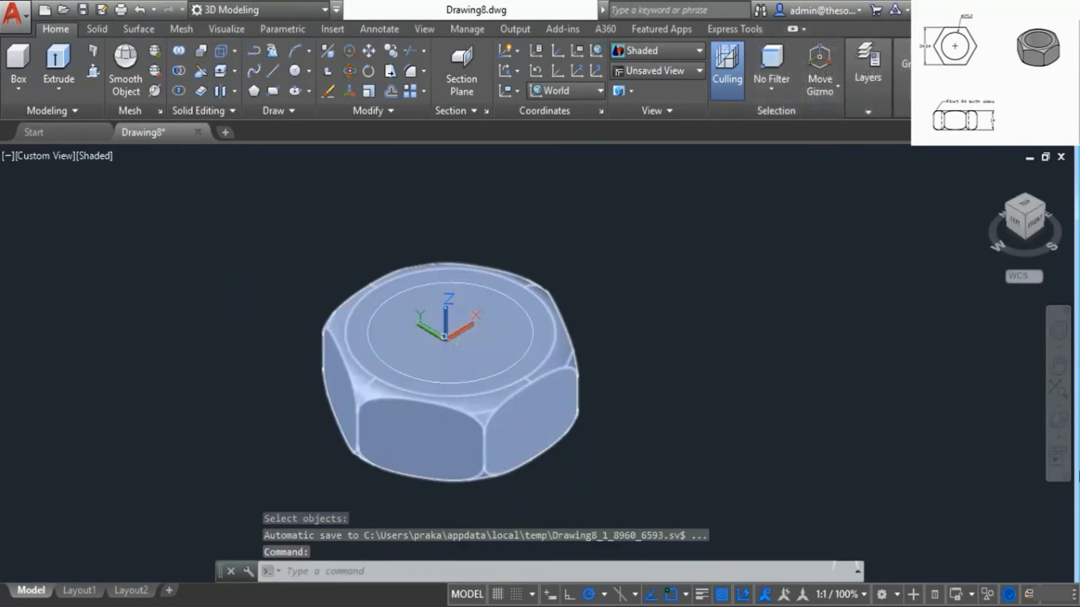
Presspull the area inside the inner circle on the nut's upper face down through the whole body to cut the hole.
{"action": "middle_click_drag", "start_coordinate": [624, 387], "coordinate": [682, 371]}
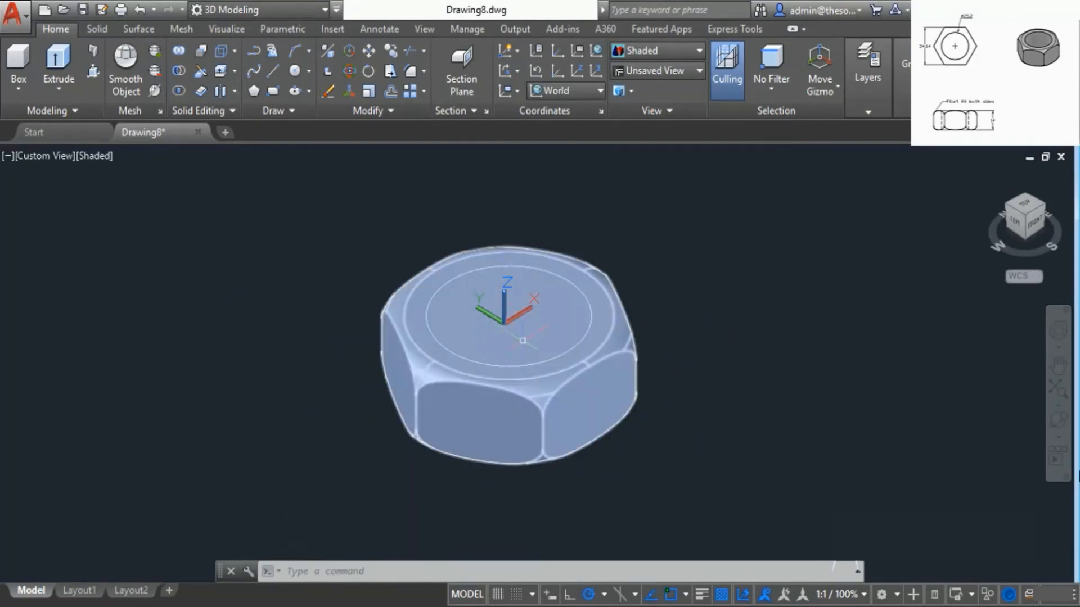
{"action": "left_click", "coordinate": [94, 72]}
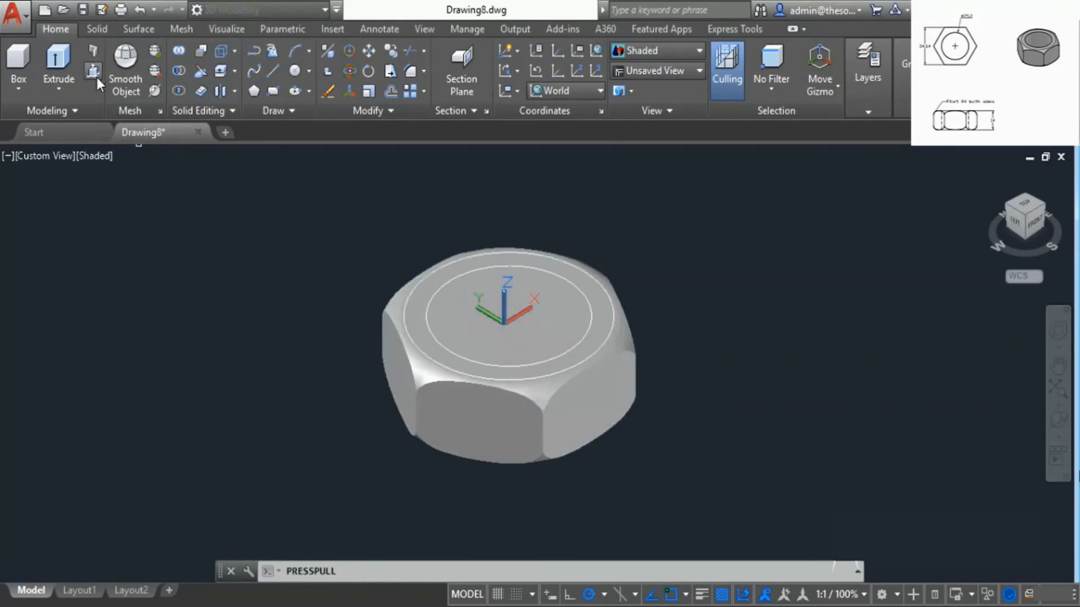
{"action": "left_click", "coordinate": [465, 319]}
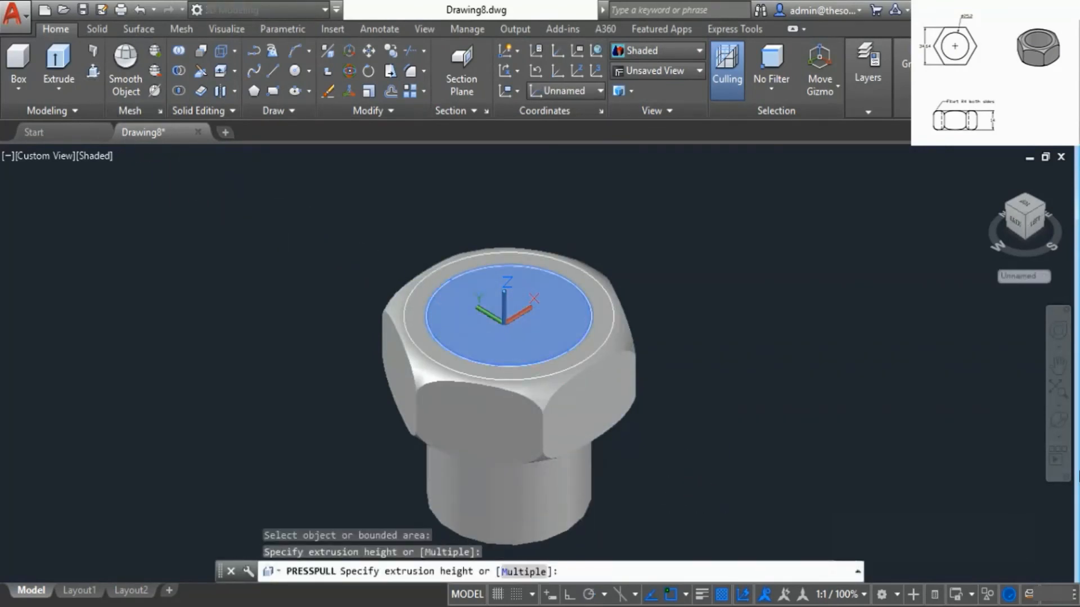
{"action": "left_click", "coordinate": [710, 501]}
{"action": "key", "text": "Return"}
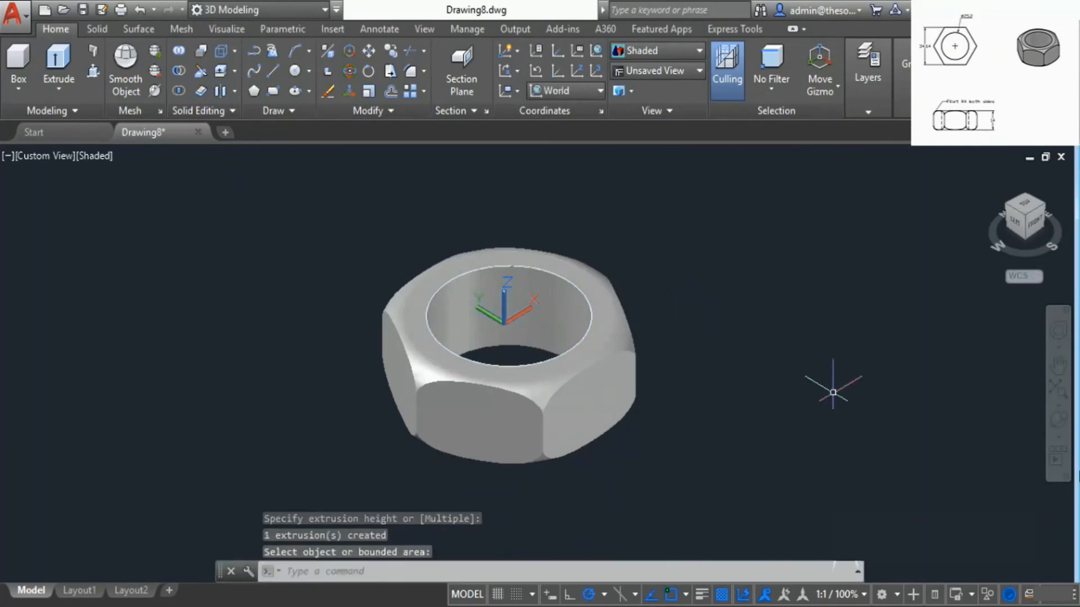
{"action": "left_click", "coordinate": [1059, 422]}
{"action": "mouse_move", "coordinate": [517, 241]}
{"action": "left_mouse_down"}
{"action": "mouse_move", "coordinate": [515, 354]}
{"action": "mouse_move", "coordinate": [521, 261]}
{"action": "left_mouse_up"}
{"action": "right_click", "coordinate": [696, 191]}
{"action": "left_click", "coordinate": [715, 200]}
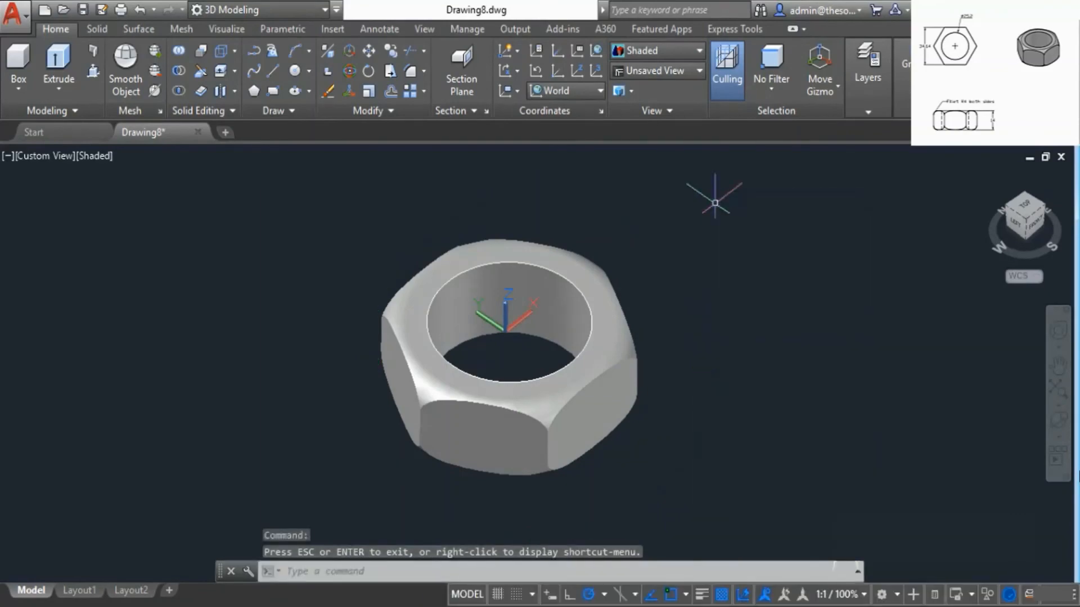